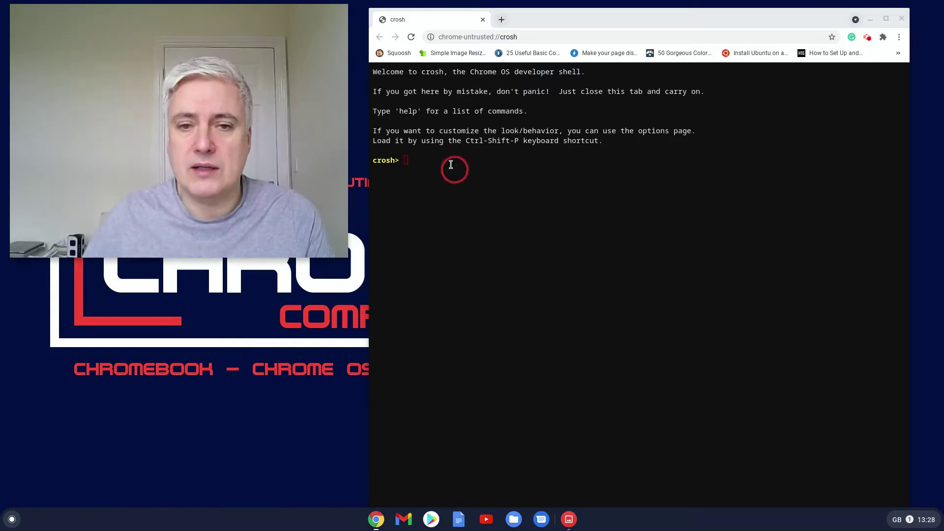
- Run the command "swap enable 2000" in the crosh shell to enable 2000 MB of swap
{"action": "left_click", "coordinate": [404, 160]}
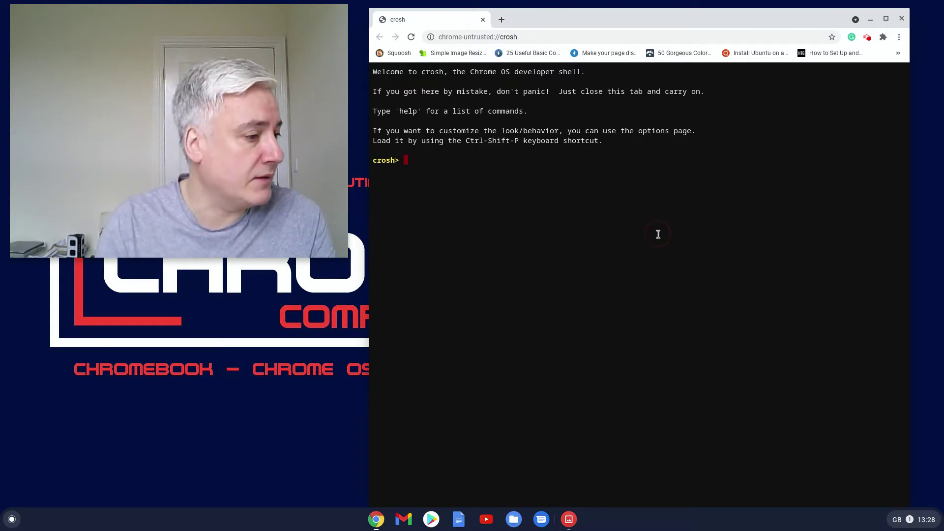
{"action": "type", "text": "swap"}
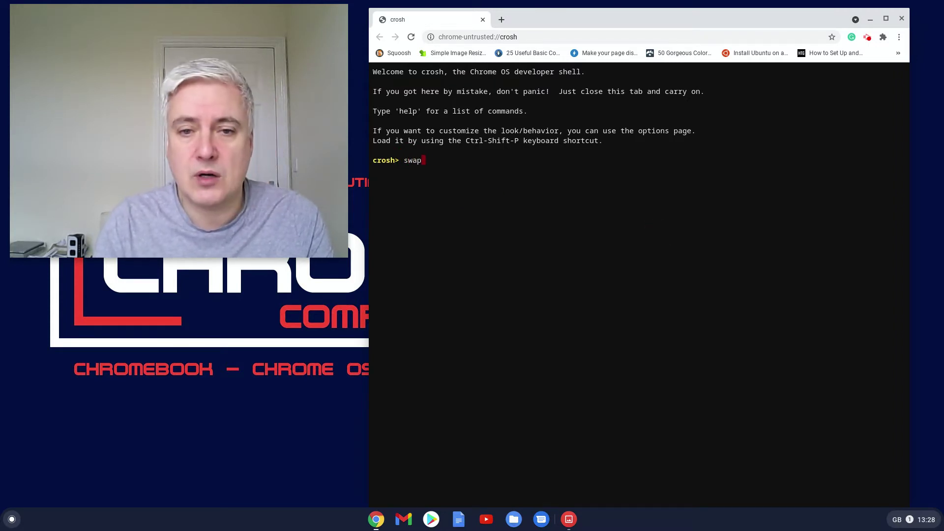
{"action": "type", "text": " enable"}
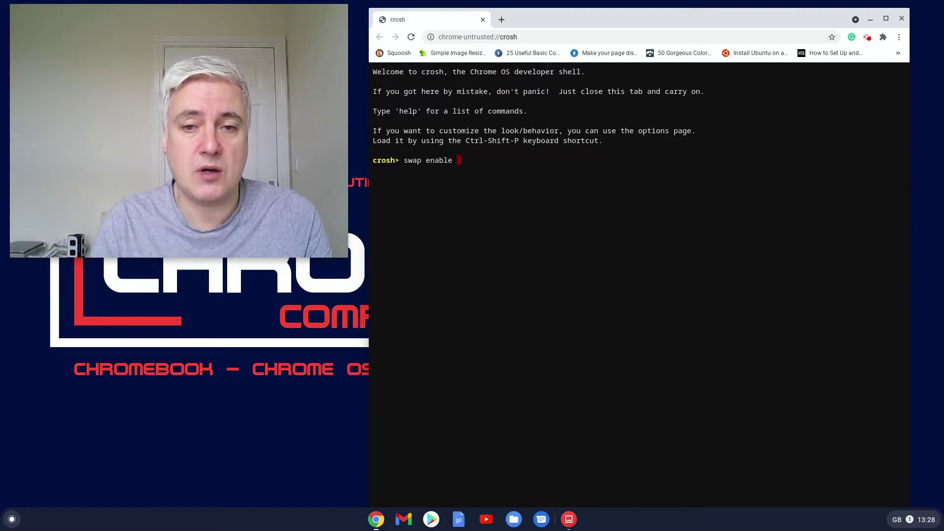
{"action": "type", "text": "2"}
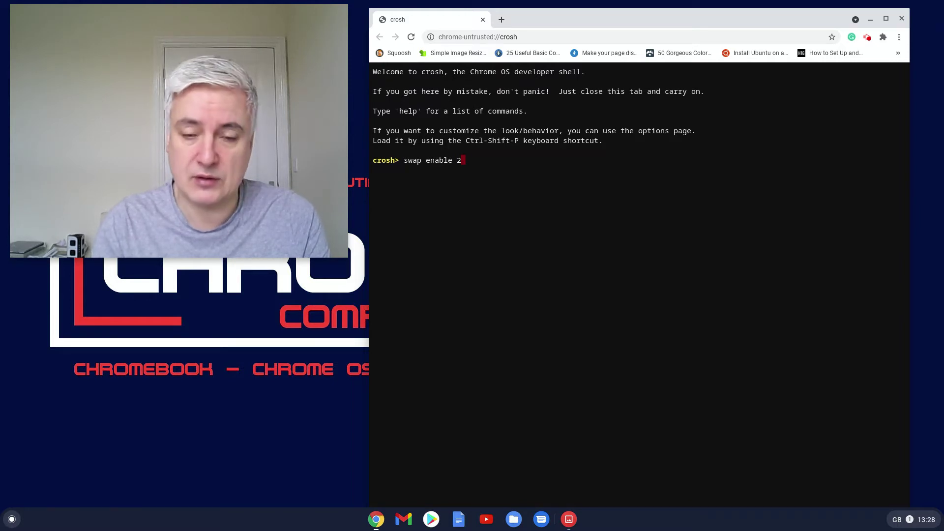
{"action": "type", "text": "000"}
{"action": "key", "text": "Return"}
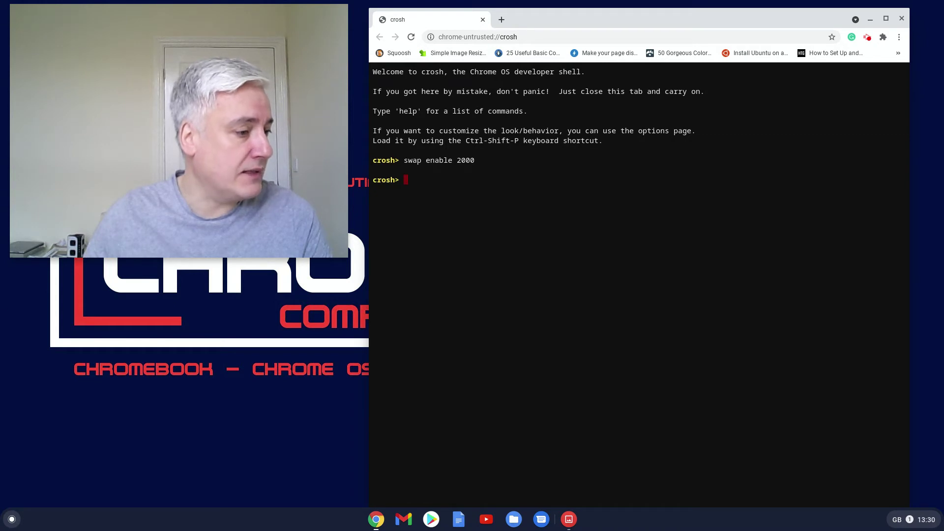
{"action": "type", "text": "swap "}
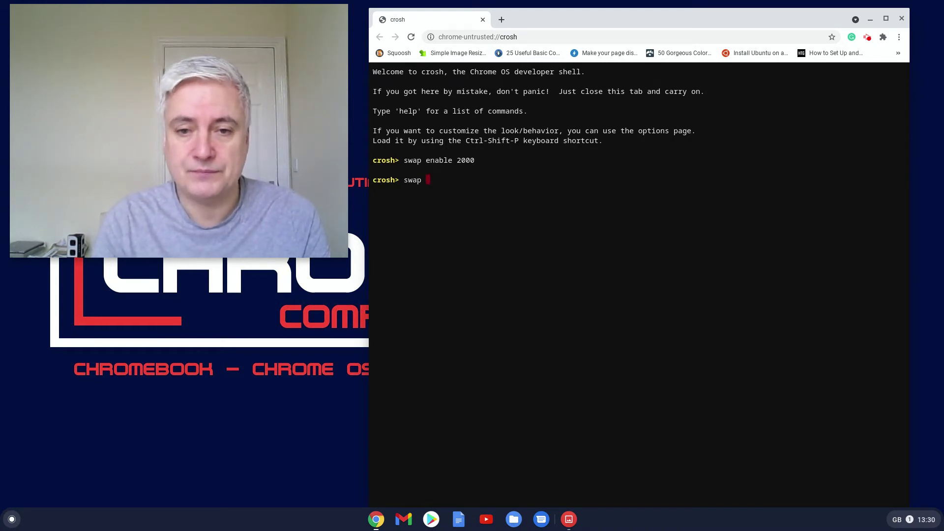
{"action": "type", "text": "disable"}
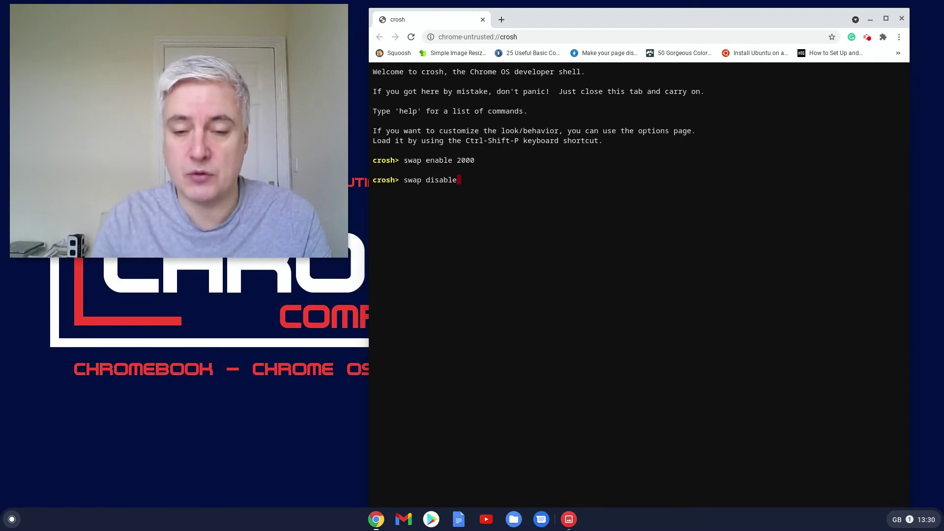
{"action": "key", "text": "BackSpace"}
{"action": "key", "text": "BackSpace"}
{"action": "key", "text": "BackSpace"}
{"action": "key", "text": "BackSpace"}
{"action": "key", "text": "BackSpace"}
{"action": "key", "text": "BackSpace"}
{"action": "key", "text": "BackSpace"}
{"action": "key", "text": "BackSpace"}
{"action": "key", "text": "BackSpace"}
{"action": "key", "text": "BackSpace"}
{"action": "key", "text": "BackSpace"}
{"action": "key", "text": "BackSpace"}
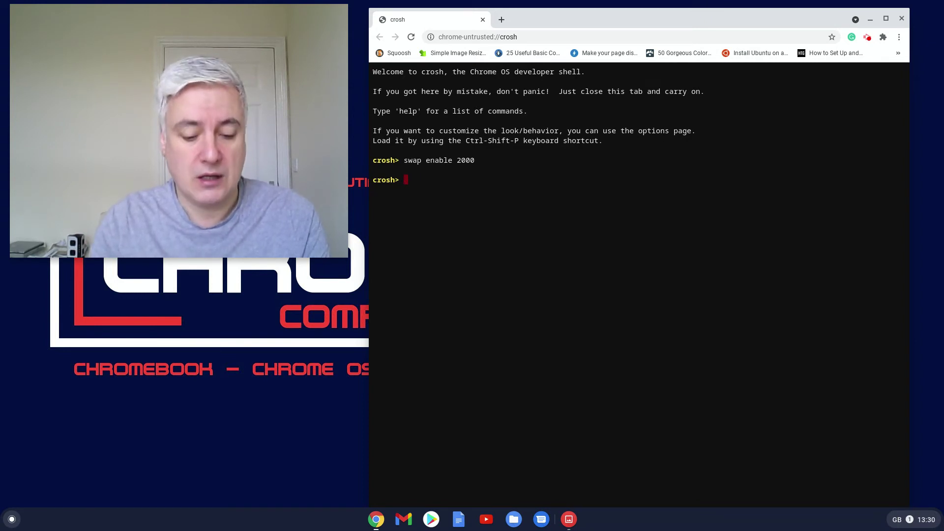
- Run the command "swap status" to check the current swap configuration
{"action": "type", "text": "swap"}
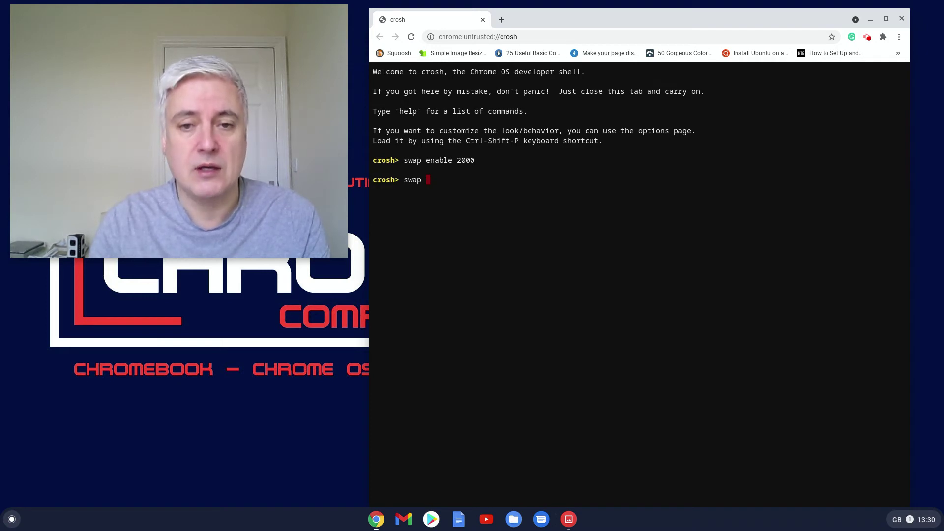
{"action": "type", "text": "status"}
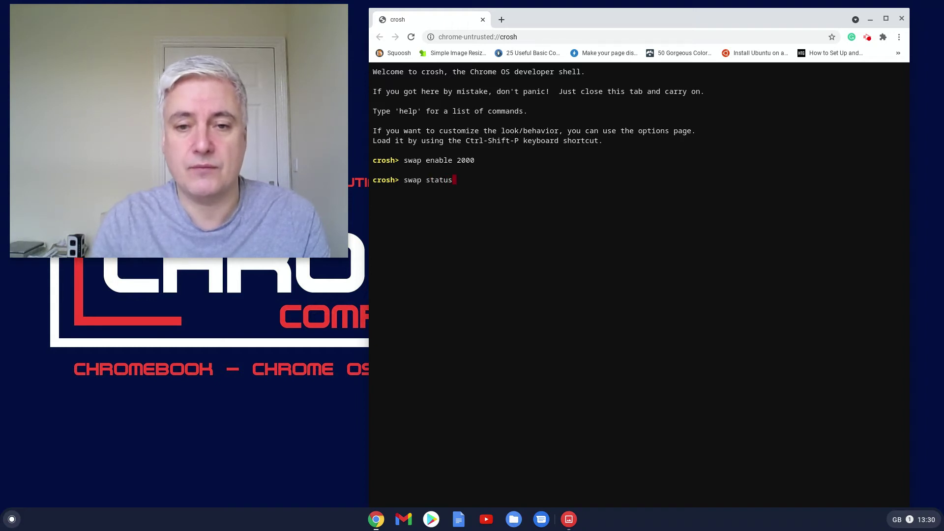
{"action": "key", "text": "Return"}
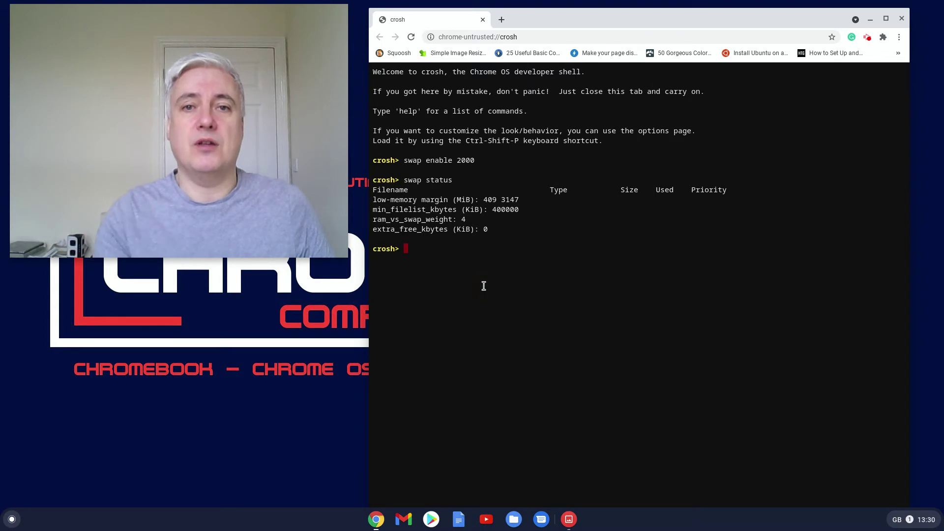
- Examine the saved screenshot of the swap status output with the zram partition, and return to the crosh shell
{"action": "left_click", "coordinate": [33, 322]}
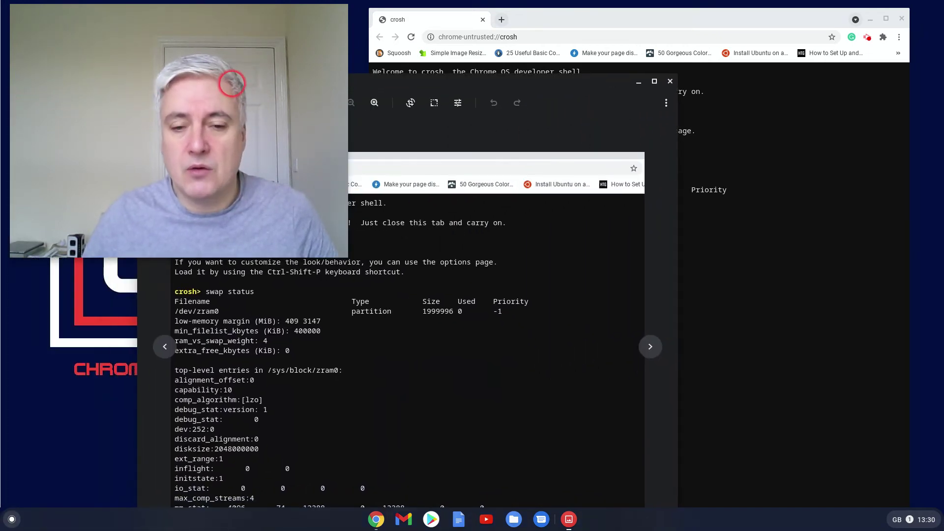
{"action": "left_click_drag", "start_coordinate": [414, 27], "coordinate": [461, 22]}
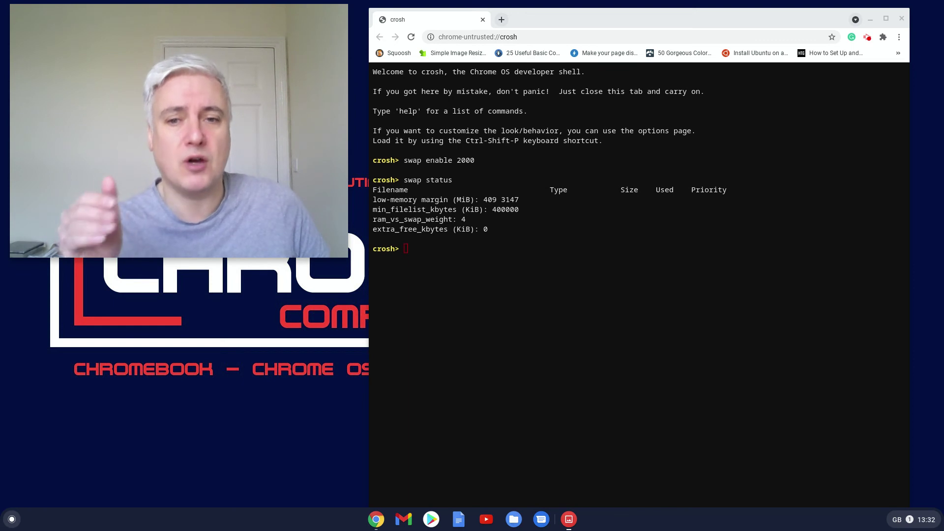
{"action": "left_click", "coordinate": [468, 168]}
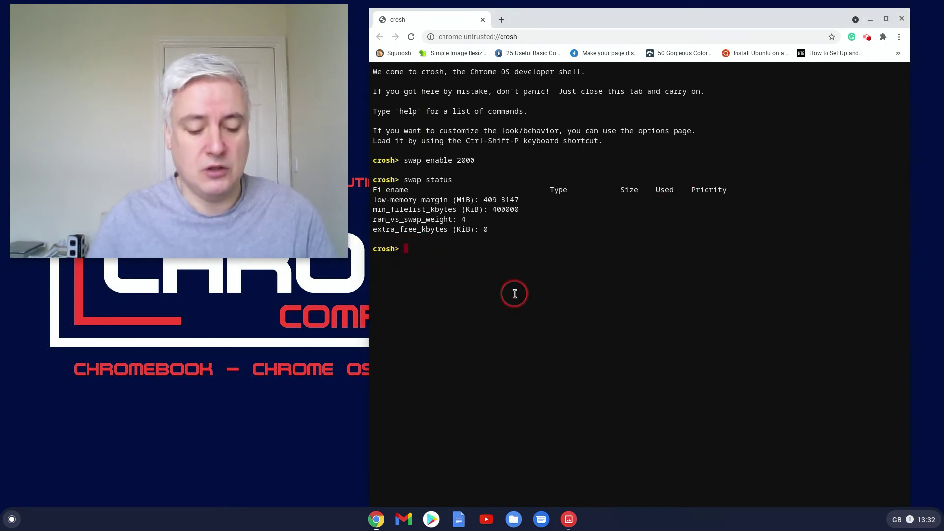
{"action": "type", "text": "sw"}
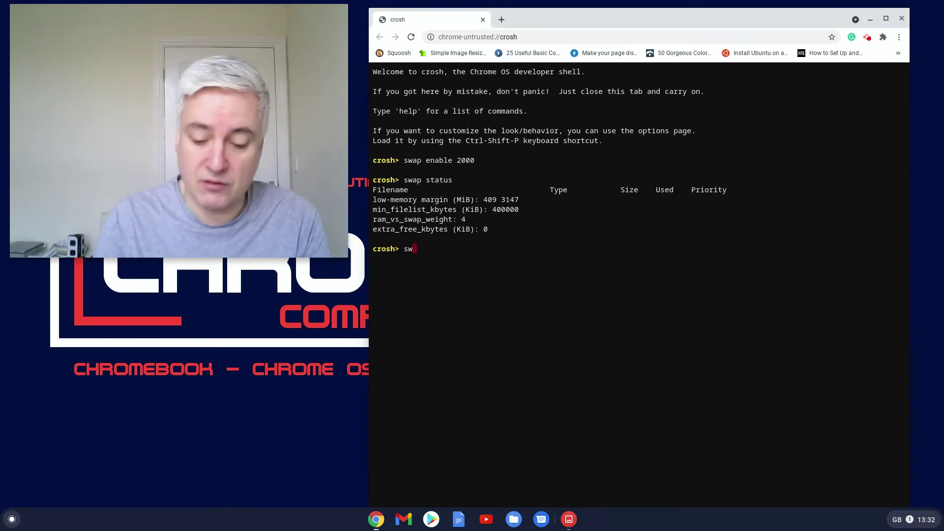
{"action": "type", "text": "ap"}
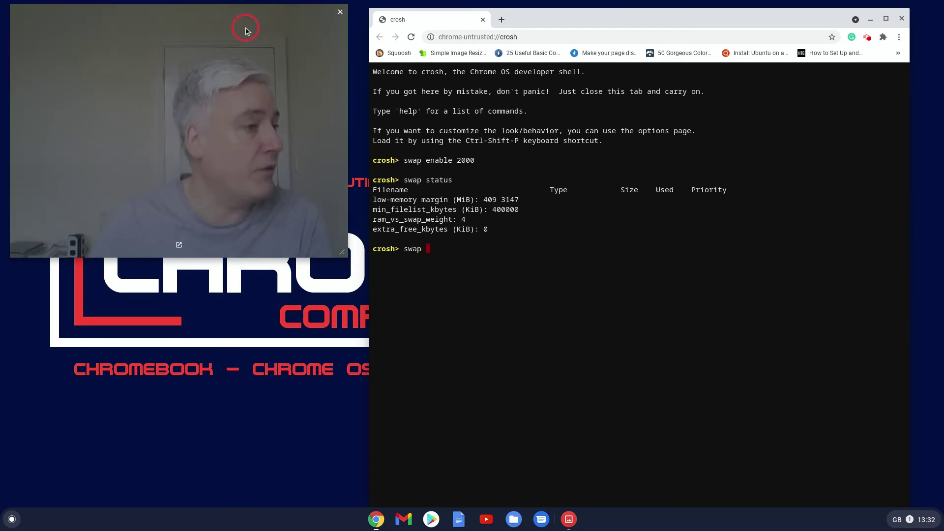
{"action": "left_click", "coordinate": [2, 15]}
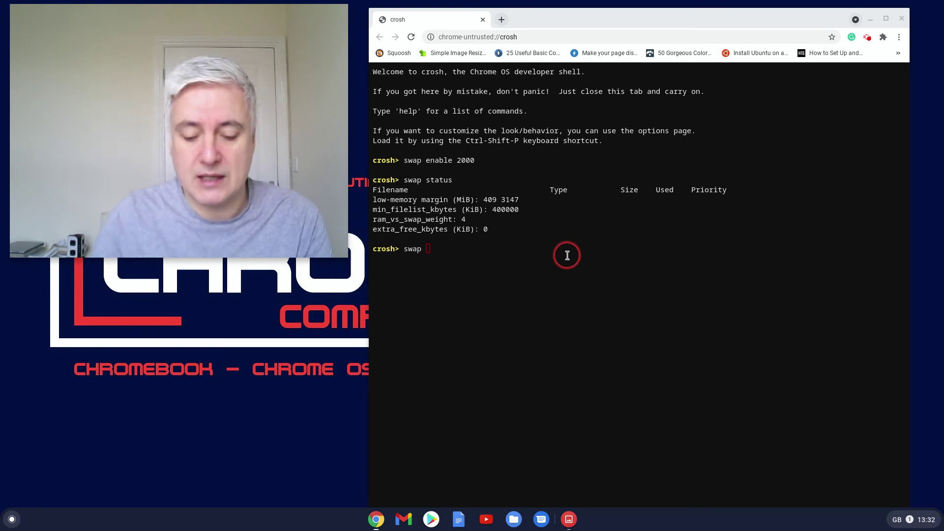
{"action": "left_click", "coordinate": [432, 251]}
{"action": "type", "text": "disable"}
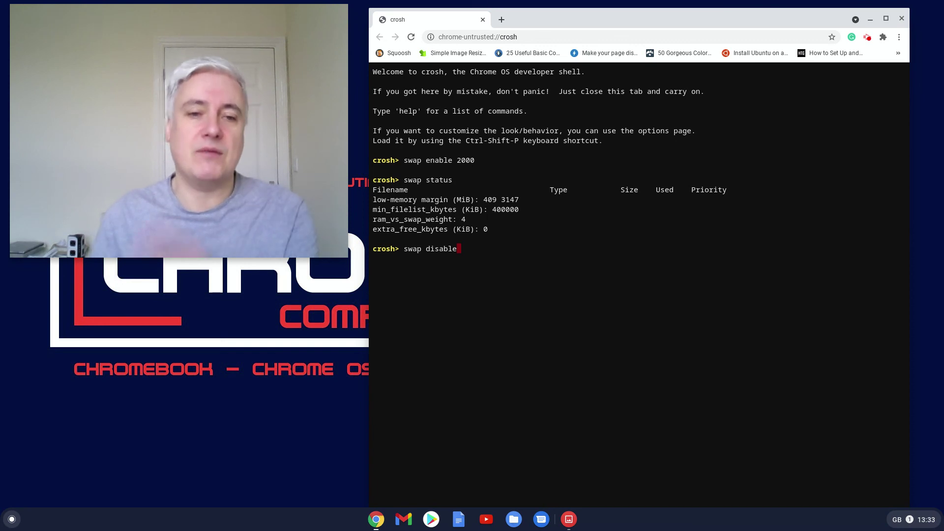
{"action": "key", "text": "BackSpace"}
{"action": "key", "text": "BackSpace"}
{"action": "key", "text": "BackSpace"}
{"action": "key", "text": "BackSpace"}
{"action": "key", "text": "BackSpace"}
{"action": "key", "text": "BackSpace"}
{"action": "key", "text": "BackSpace"}
{"action": "key", "text": "BackSpace"}
{"action": "key", "text": "BackSpace"}
{"action": "key", "text": "BackSpace"}
{"action": "key", "text": "BackSpace"}
{"action": "key", "text": "BackSpace"}
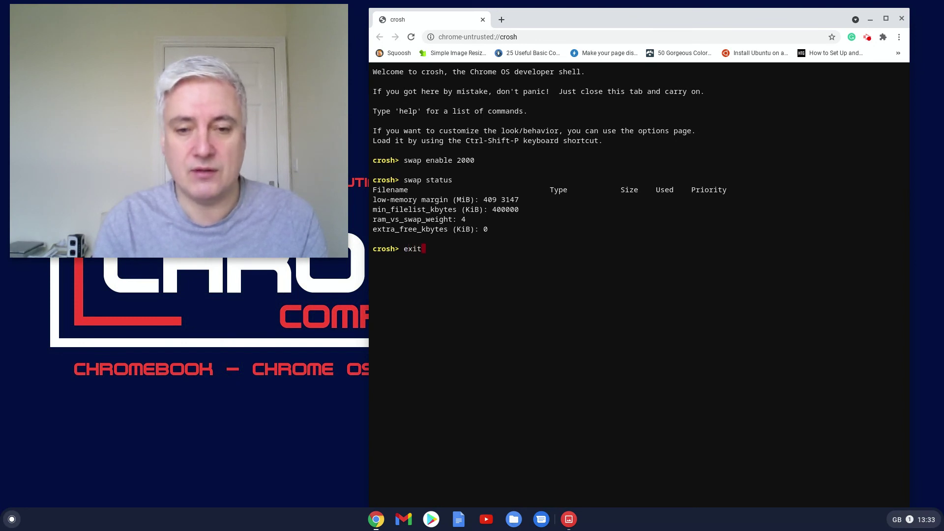
- Run the command "exit" to close the crosh shell
{"action": "key", "text": "Return"}
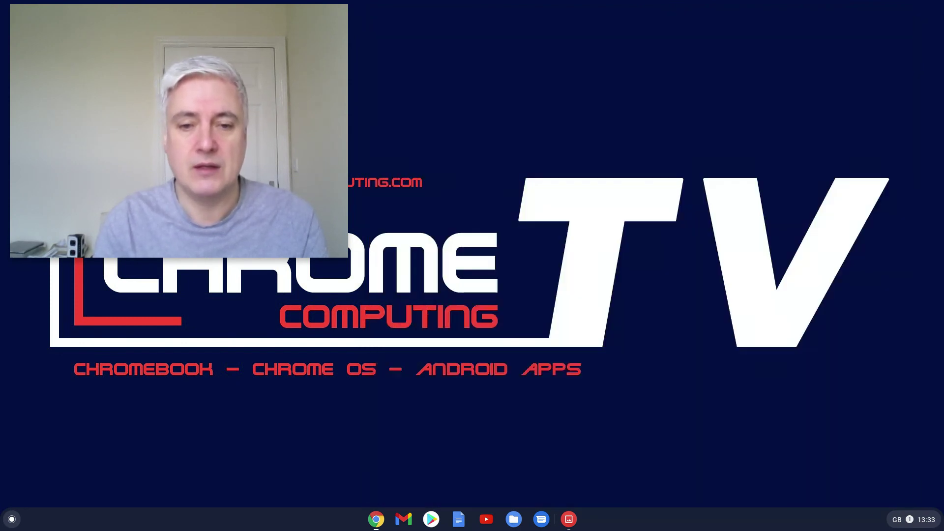